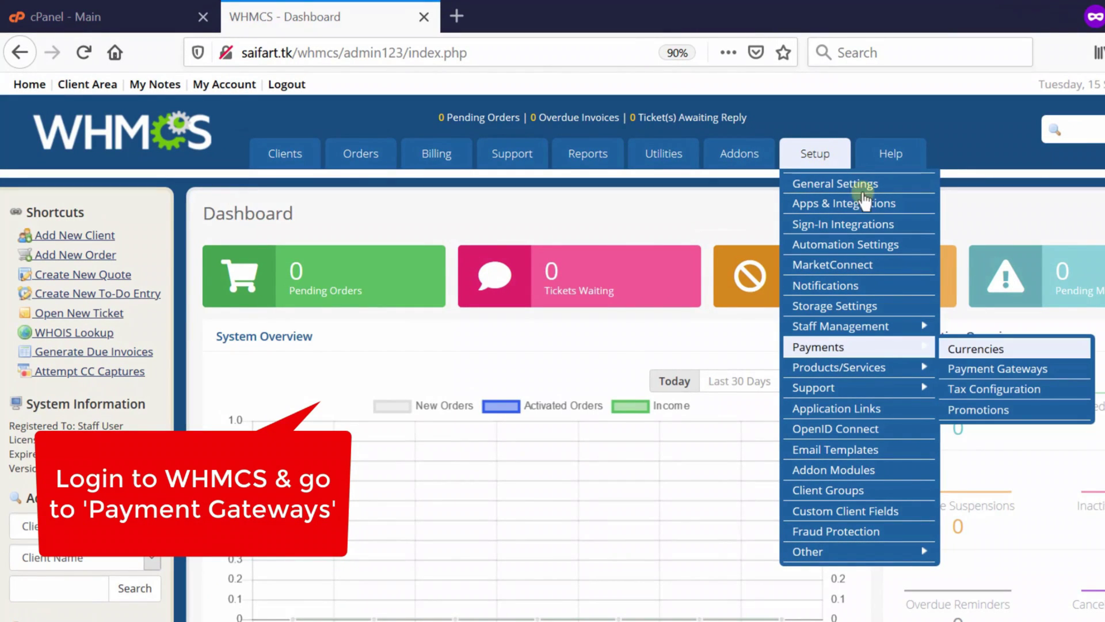
Confirm the admin password to reach Payment Gateways and list all gateways to pick PayPal
click(1067, 373)
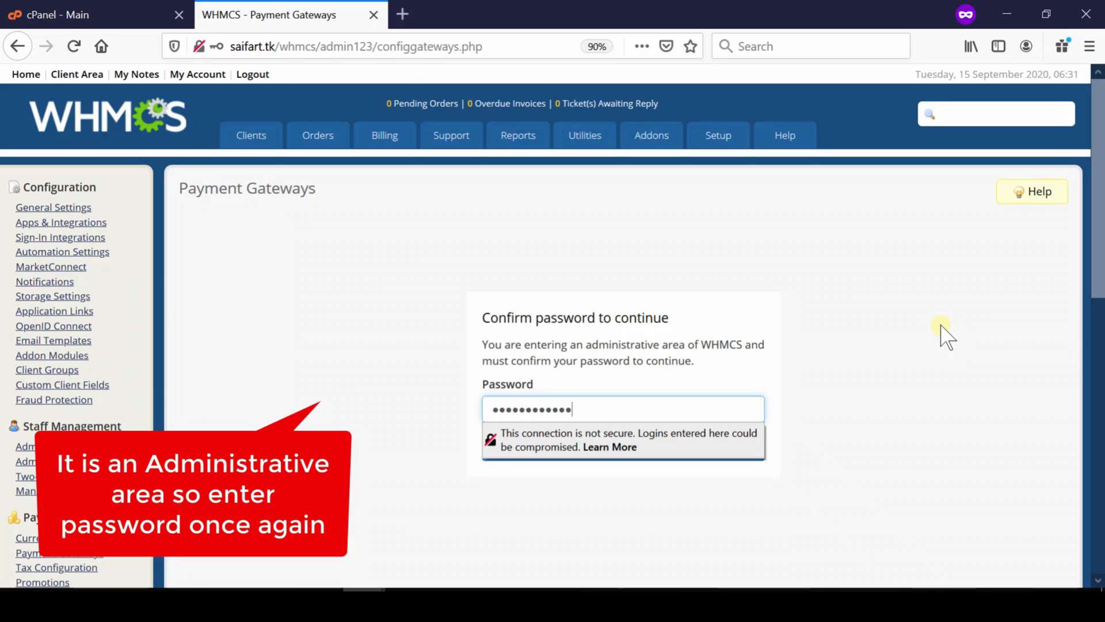
text(••)
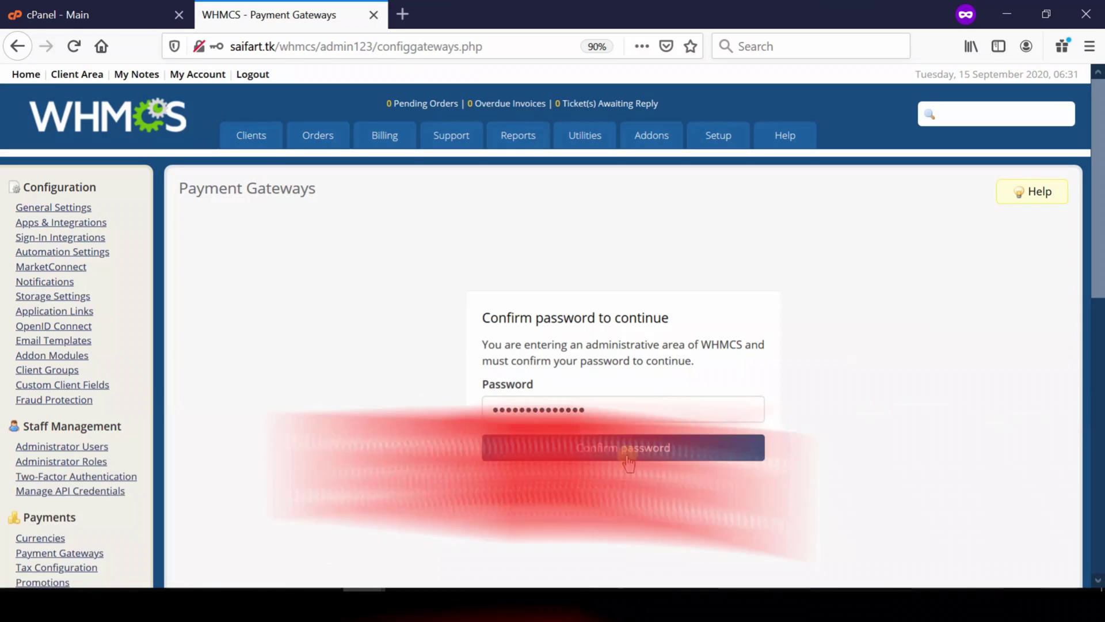
click(626, 459)
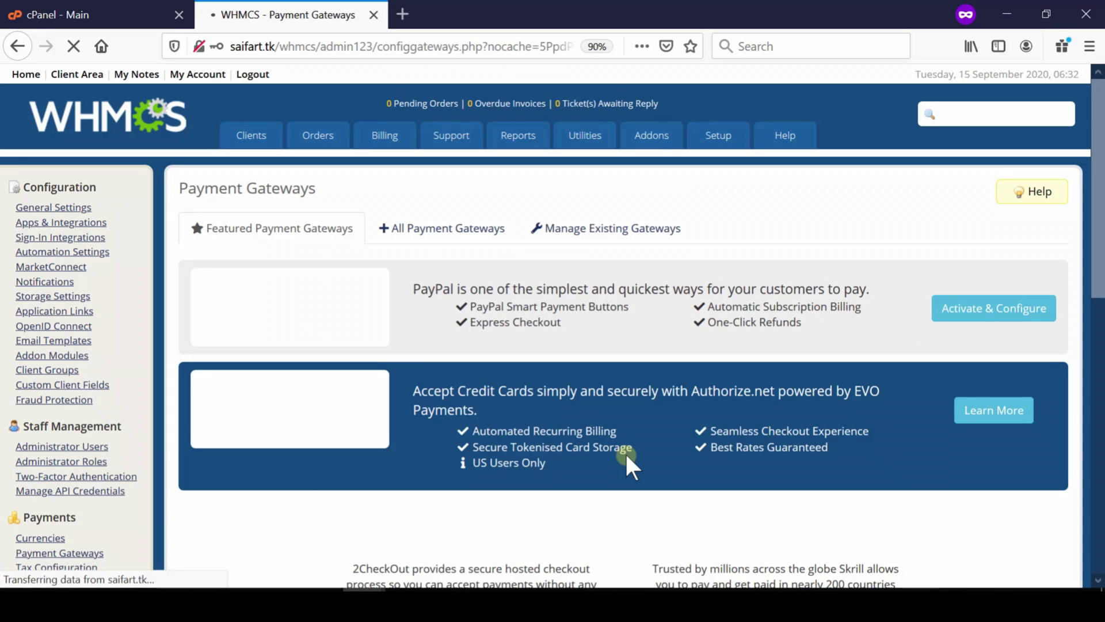
click(430, 229)
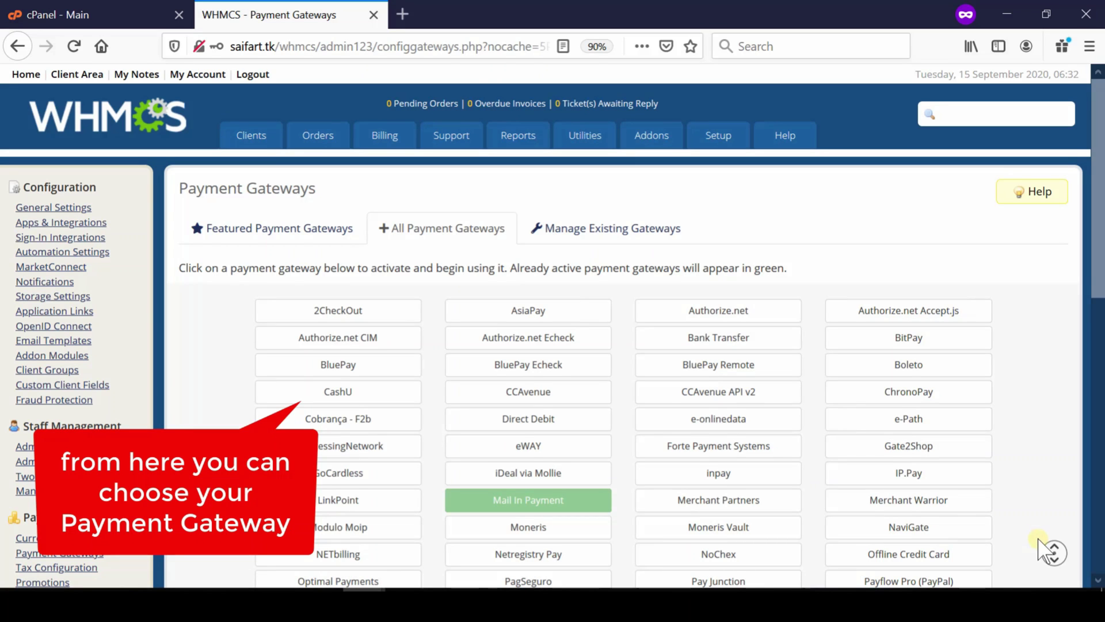
scroll(1042, 542, down, 1)
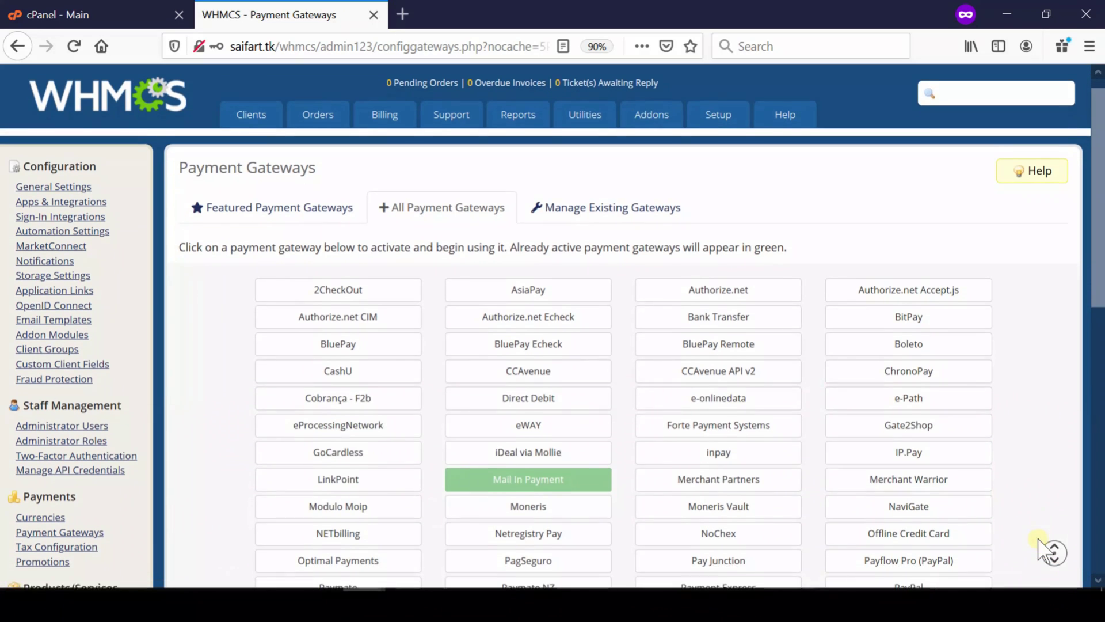
scroll(1045, 549, down, 1)
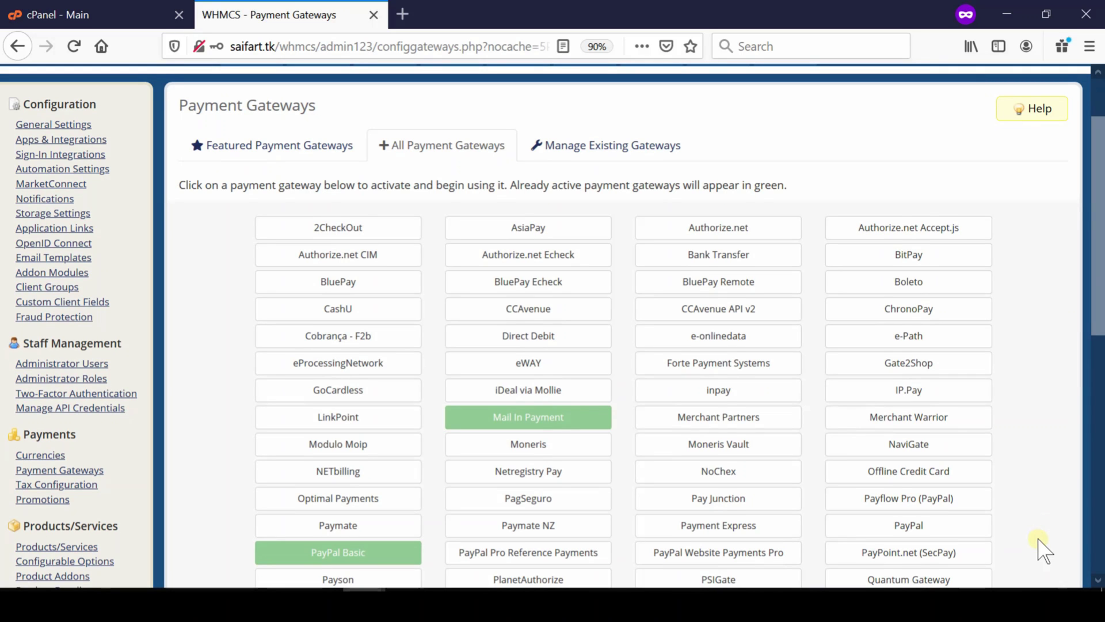
scroll(1042, 548, down, 1)
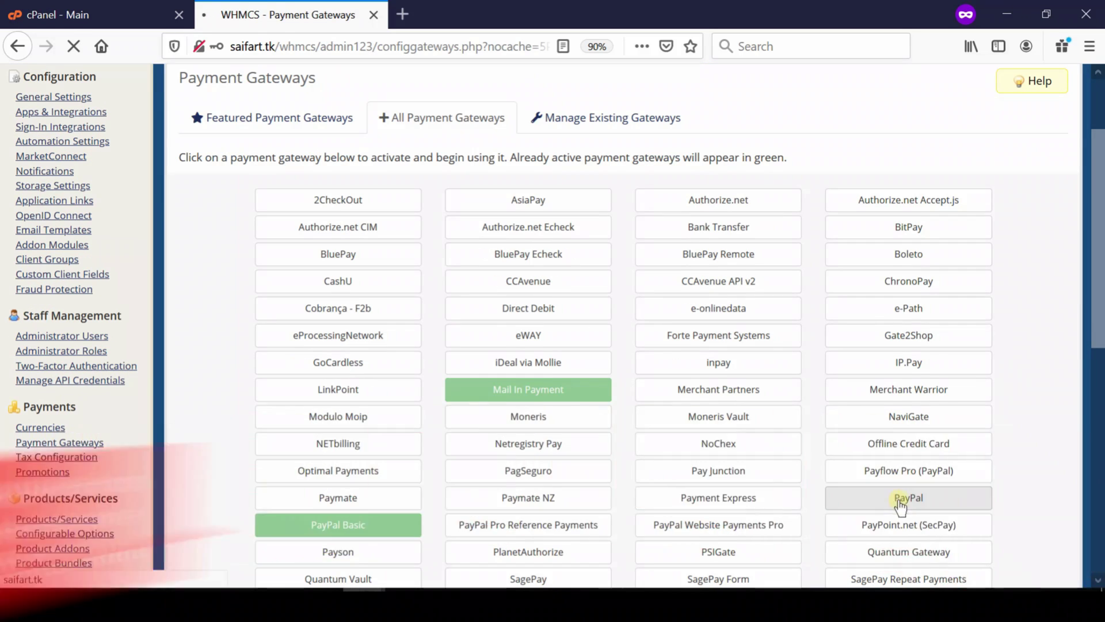
Activate PayPal Basic and start filling its account email and API username fields
click(908, 497)
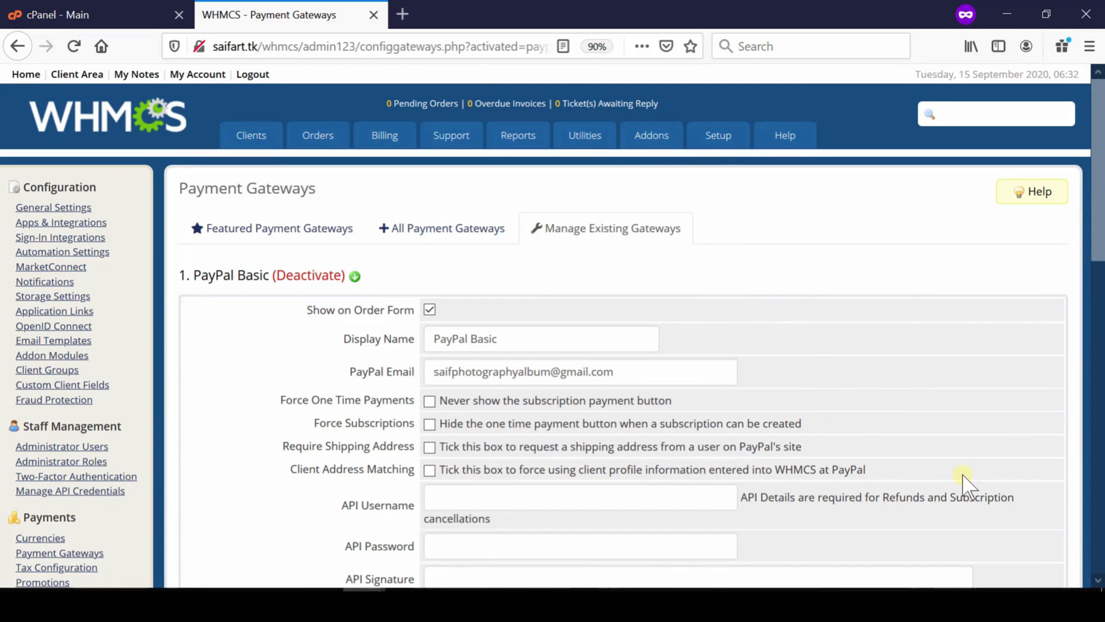
middle_click(1069, 555)
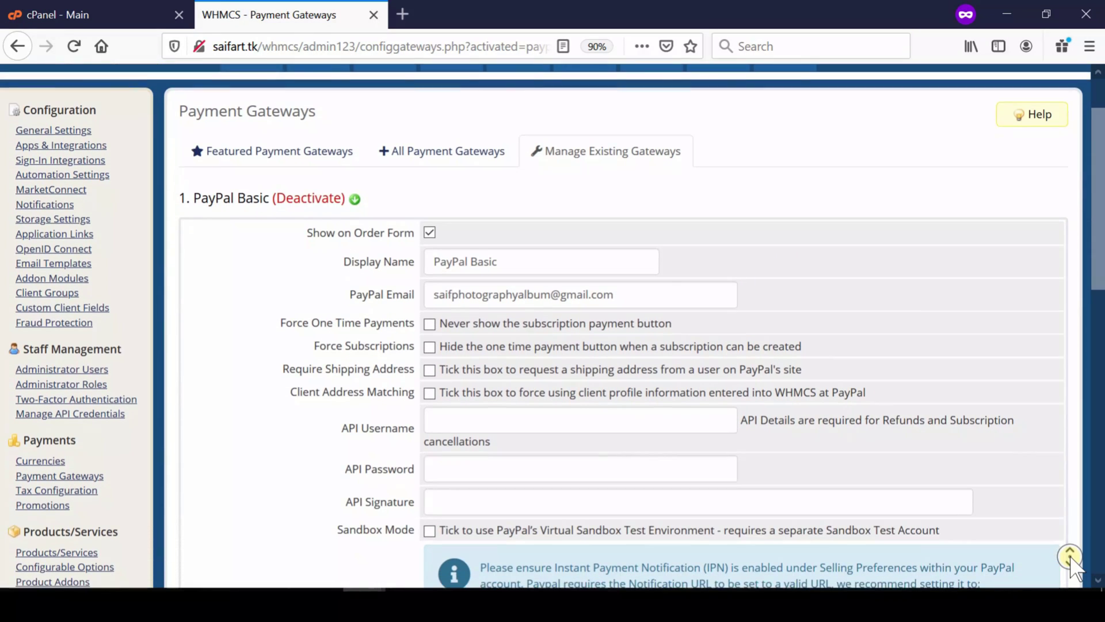
click(1073, 566)
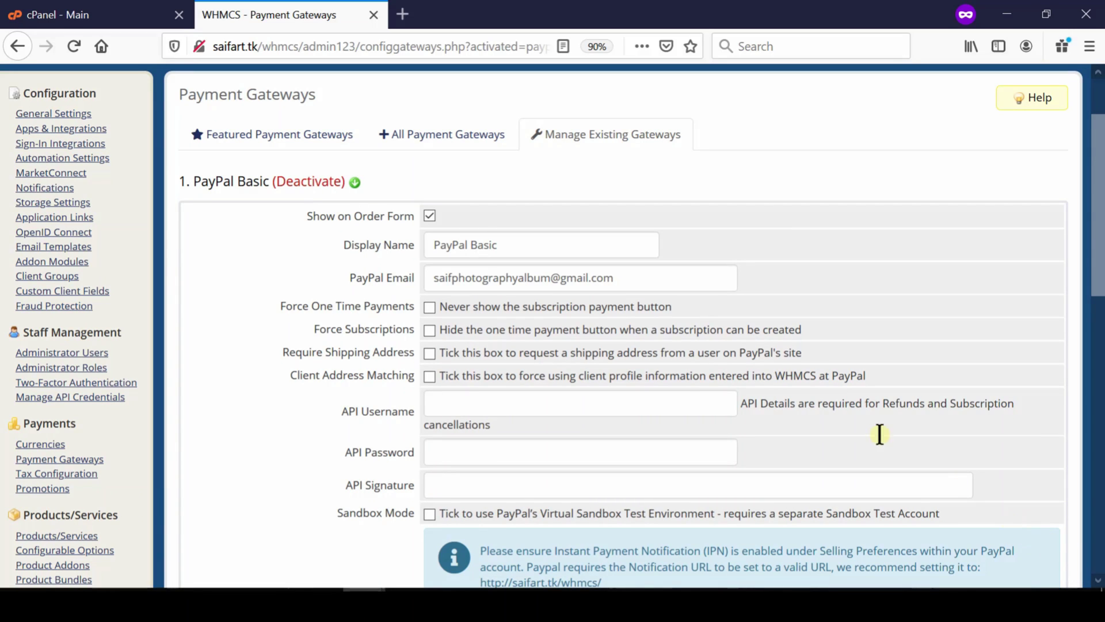
click(633, 277)
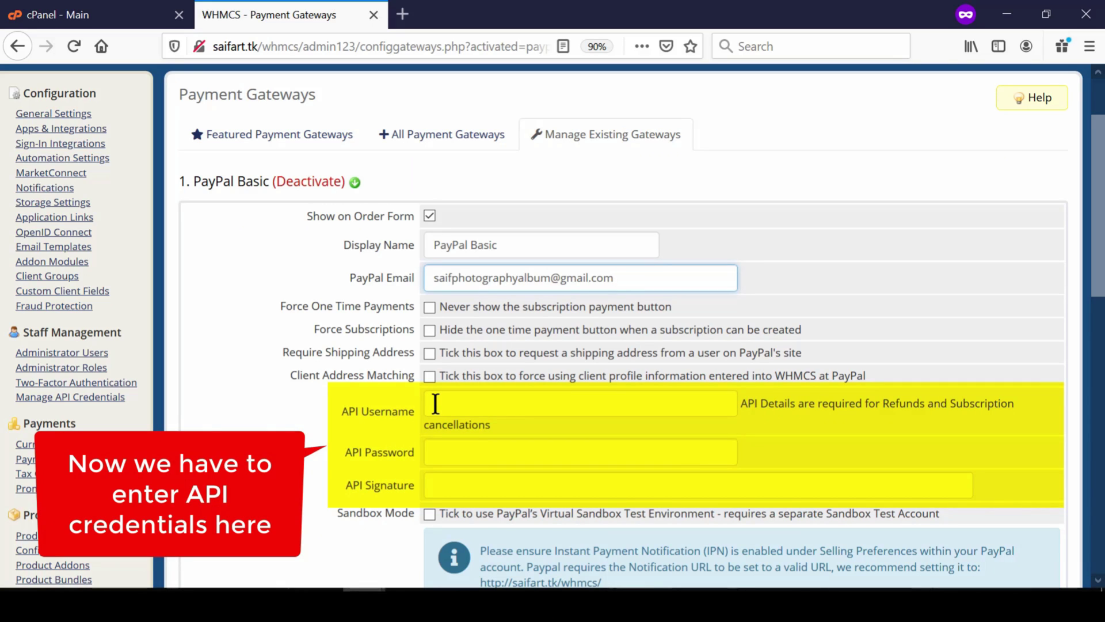
click(435, 404)
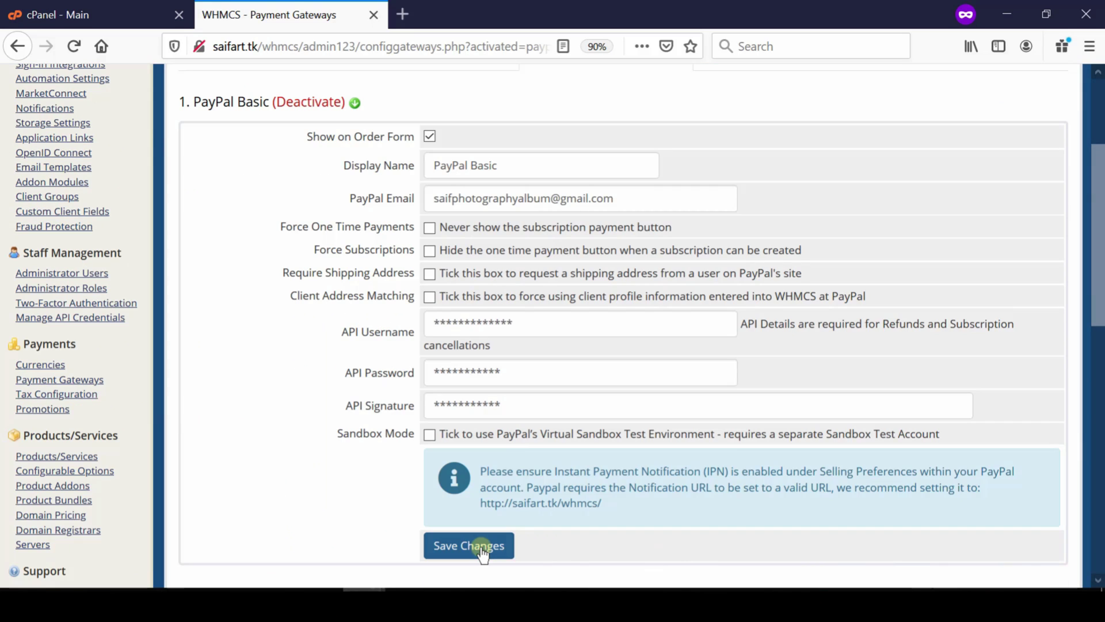
Save PayPal Basic, then add currency USD with $ prefix, USD suffix and 0.014 rate
click(481, 549)
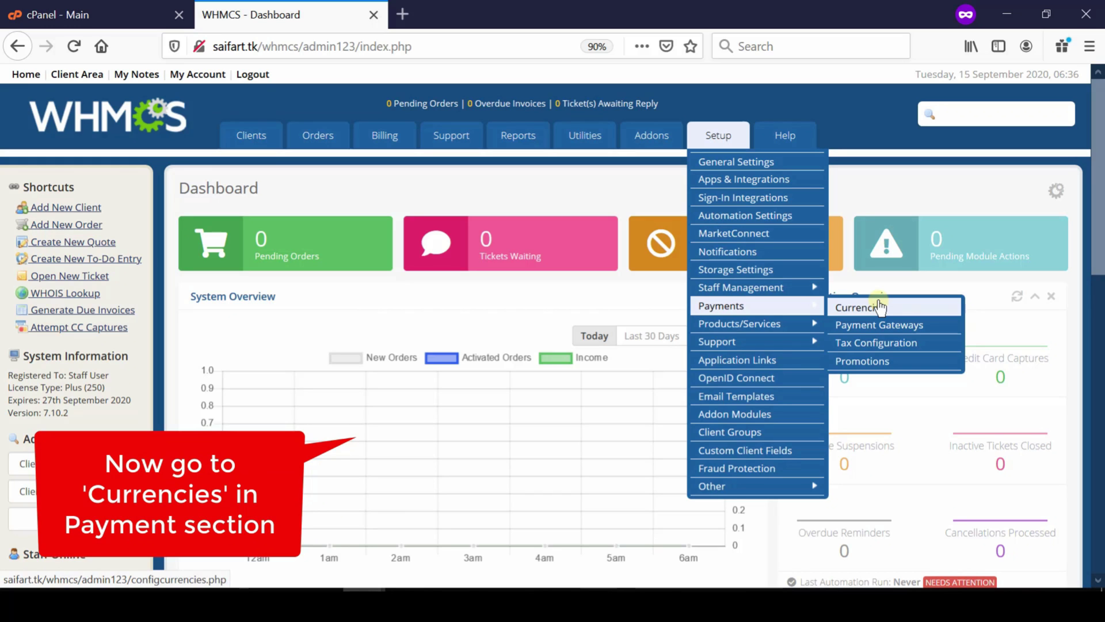
click(911, 308)
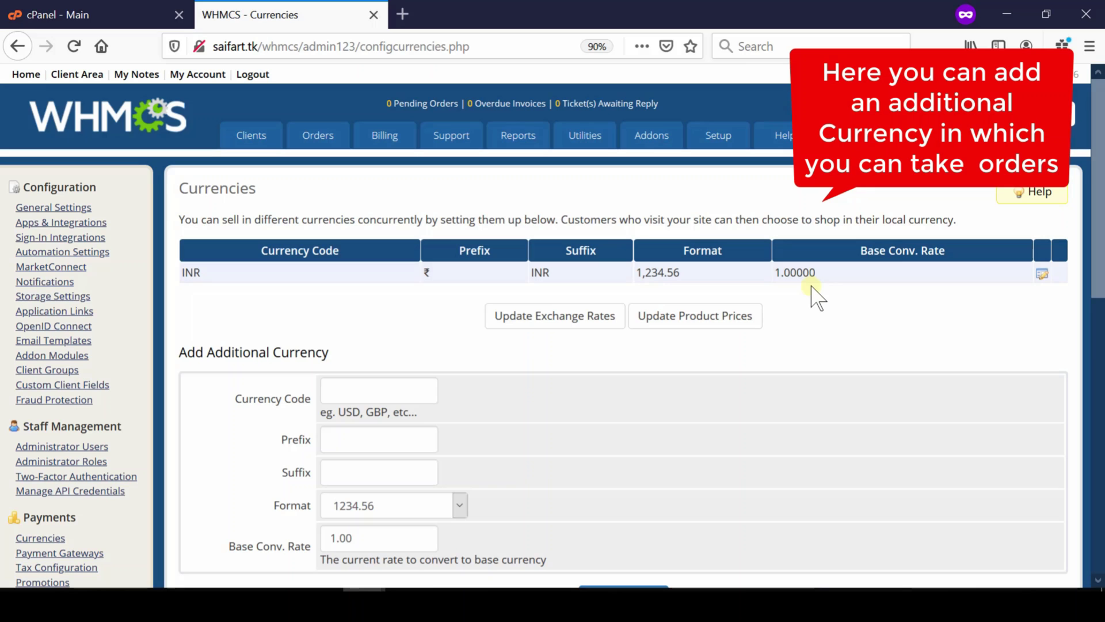
click(341, 393)
text(US)
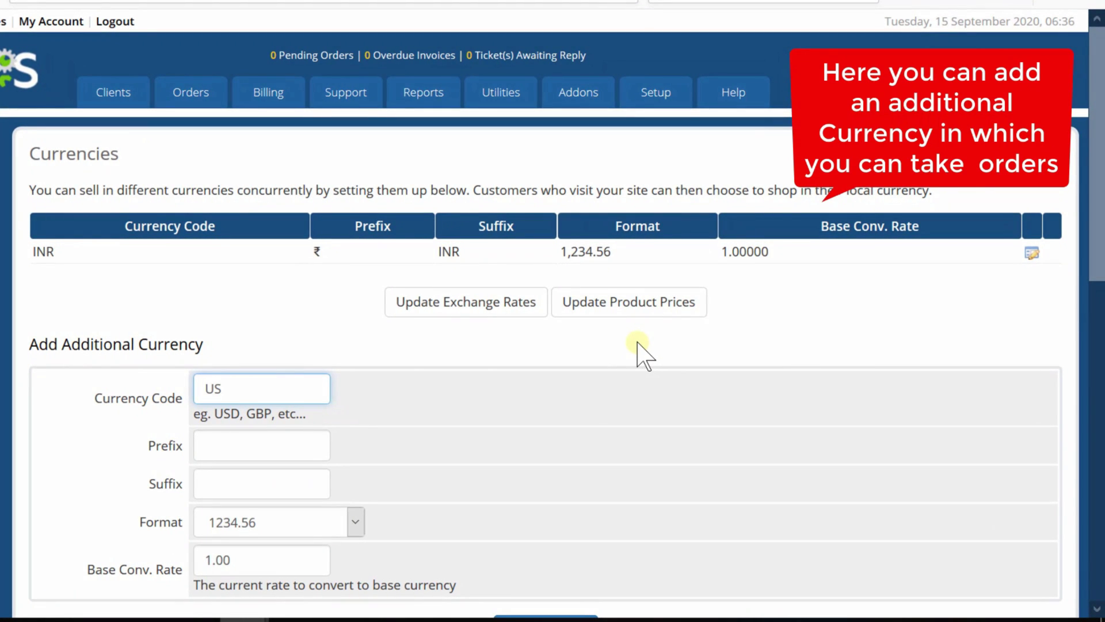
text(D)
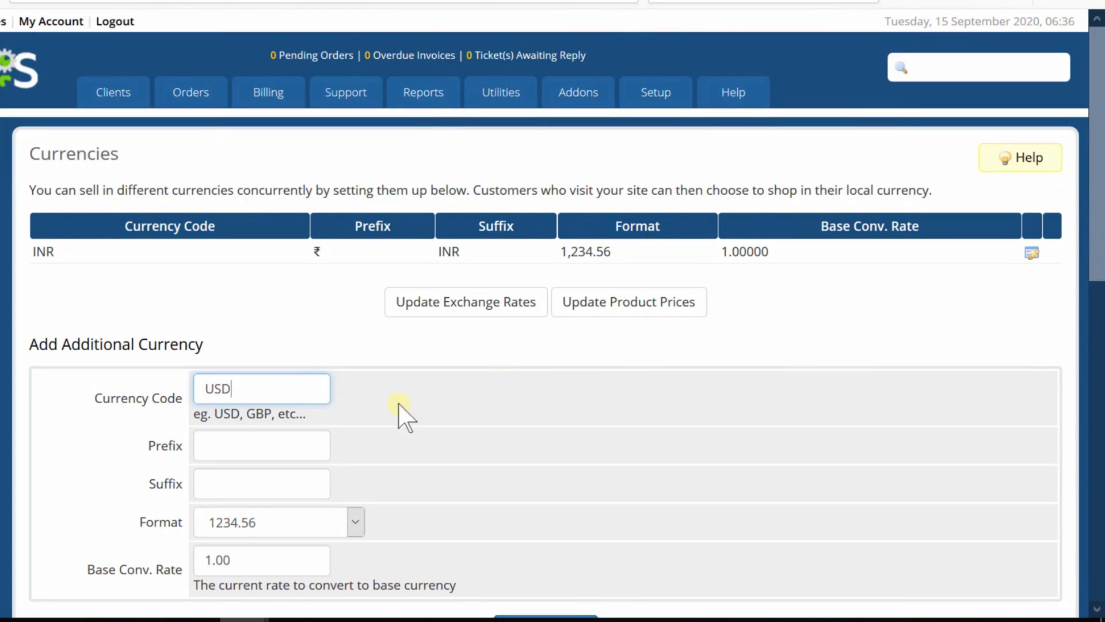
click(214, 449)
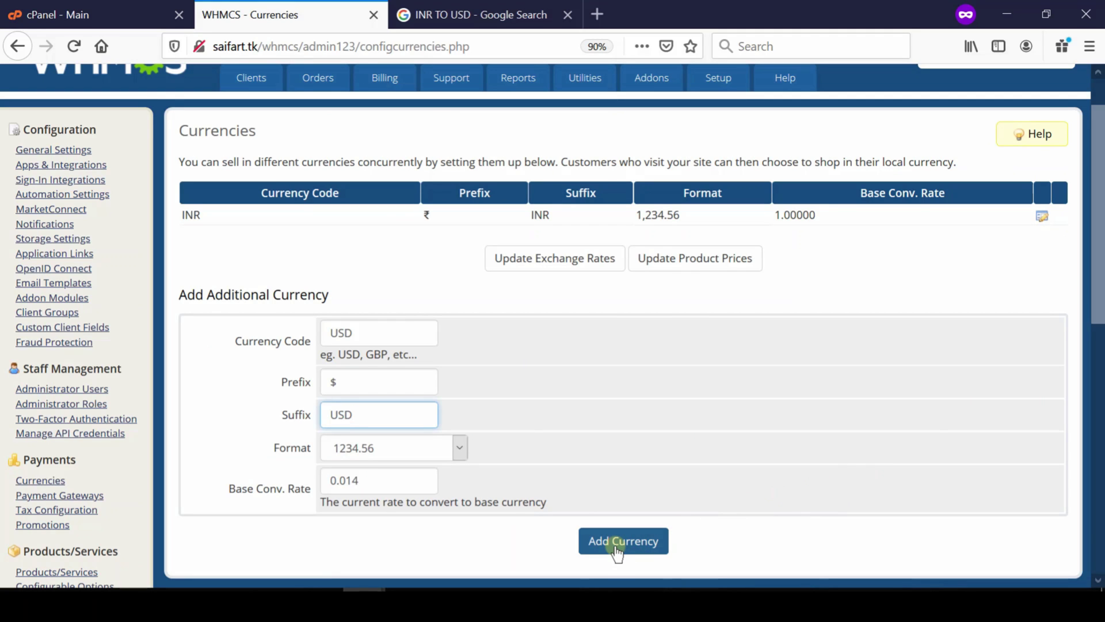
click(618, 549)
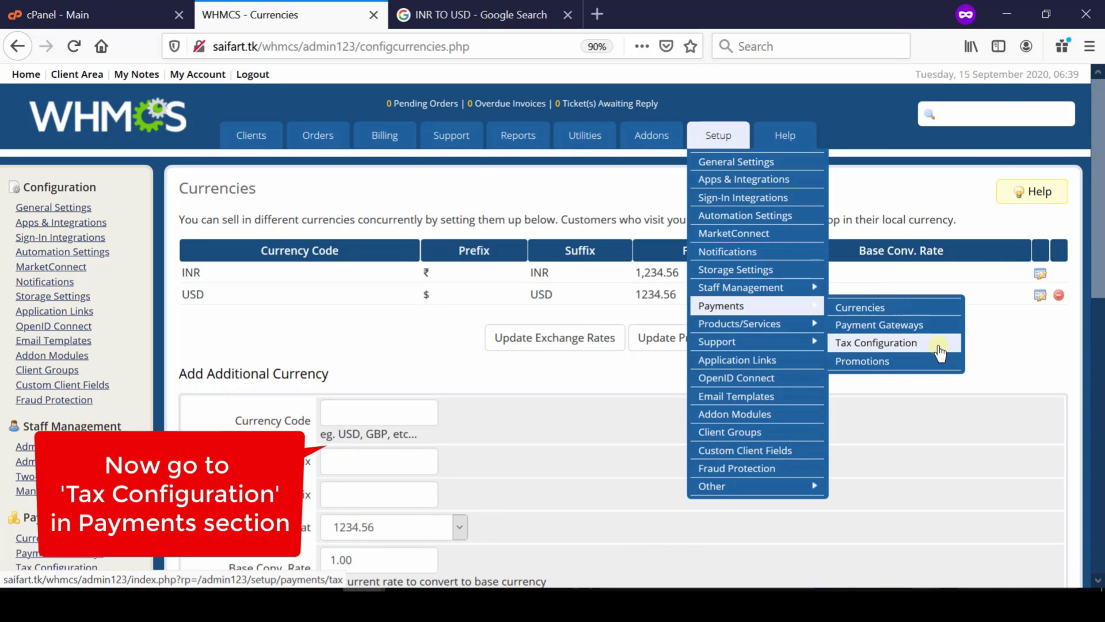
Turn on tax support in Tax Configuration and keep the new rule at Level 1
click(938, 346)
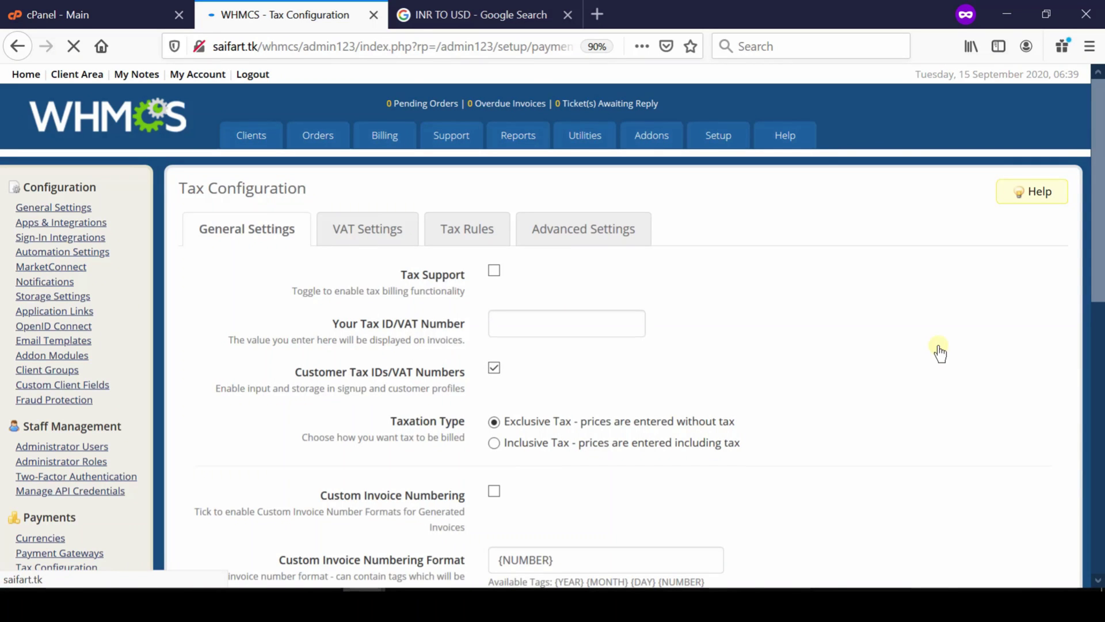
click(551, 284)
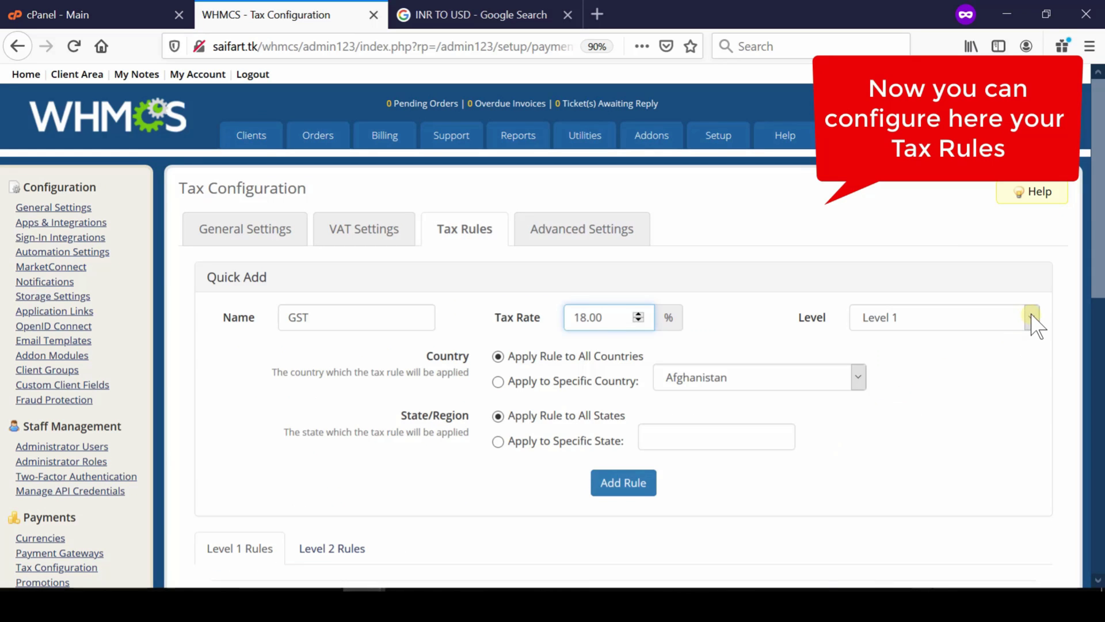
click(1031, 316)
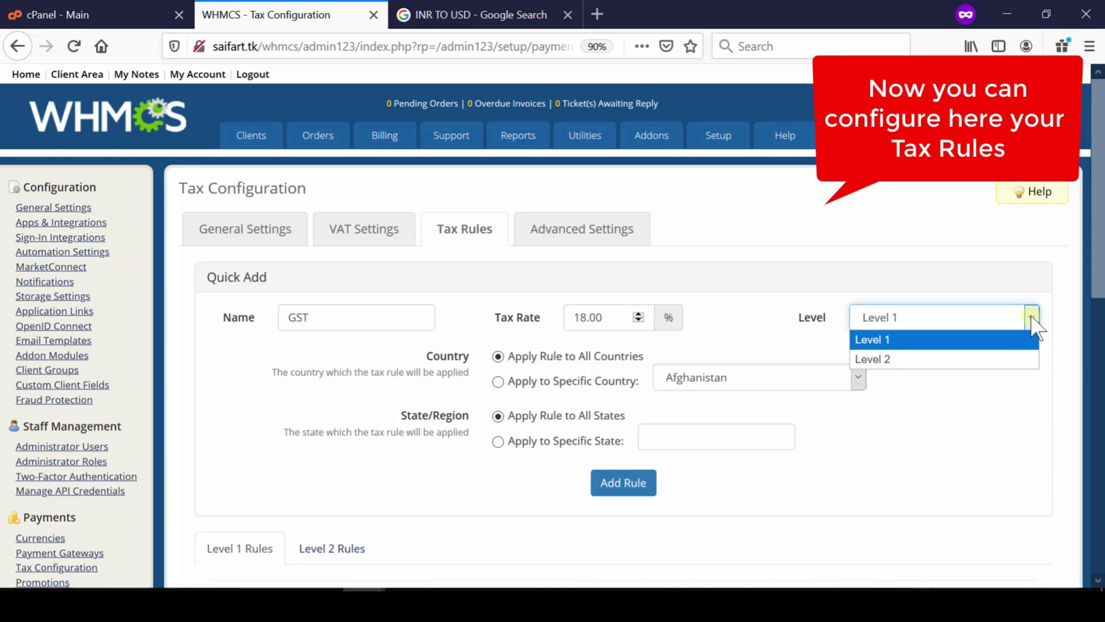
click(1034, 339)
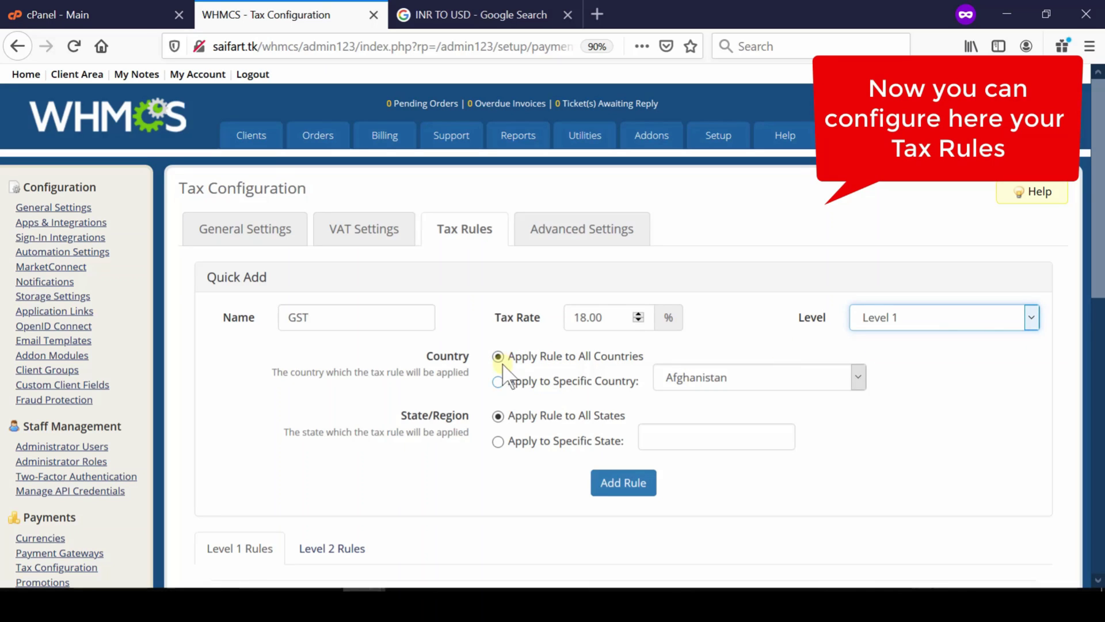
Add the 18% GST rule for India, applying to all states
click(498, 382)
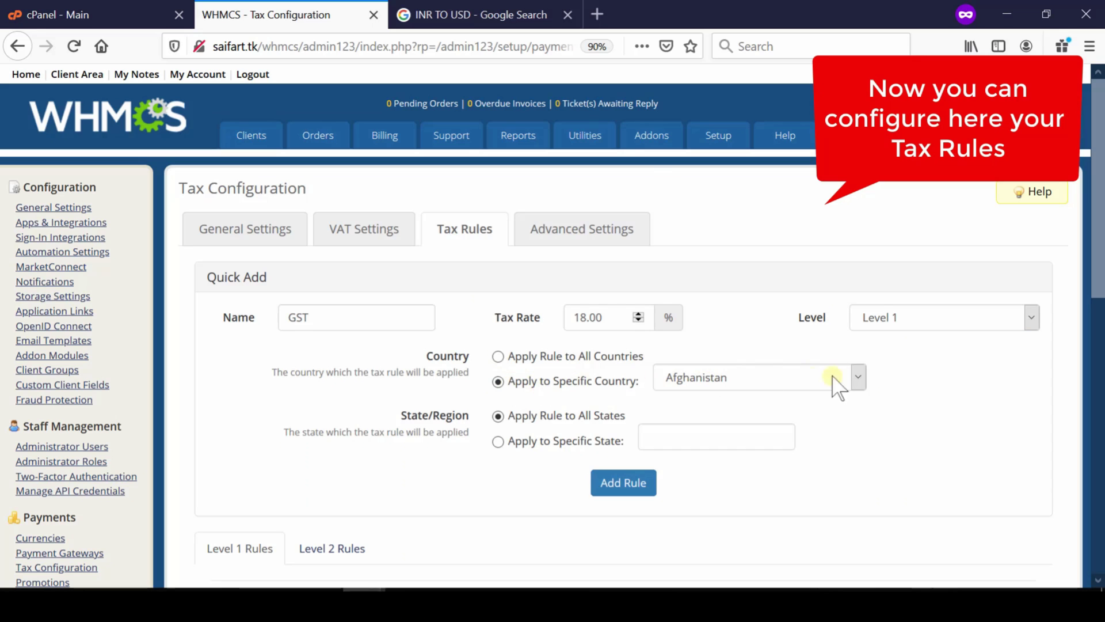
click(859, 378)
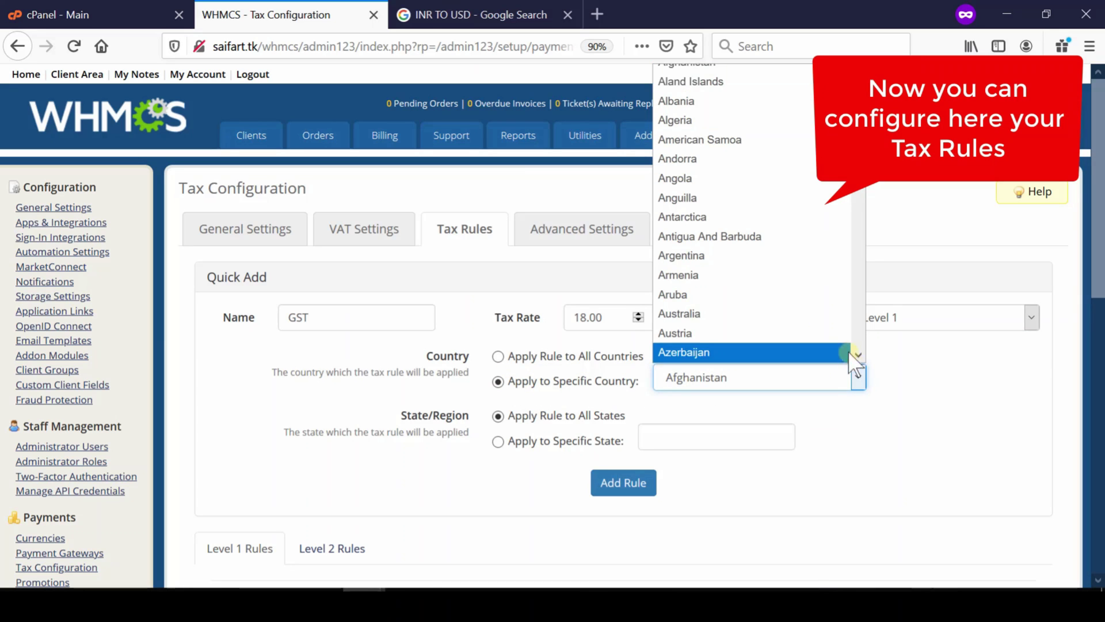
text(in)
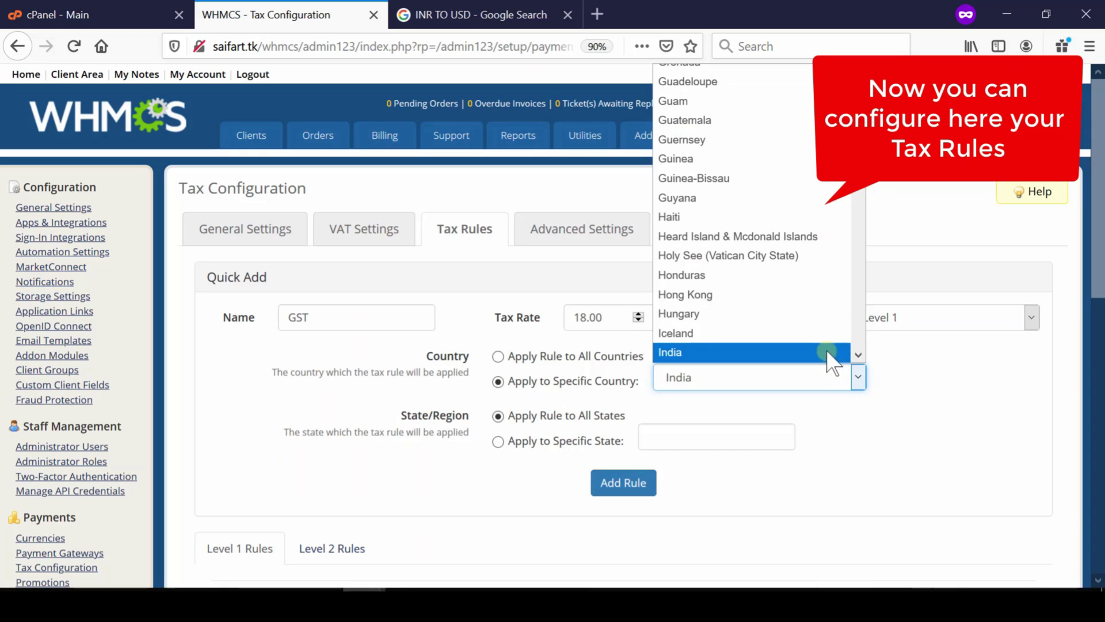
click(826, 352)
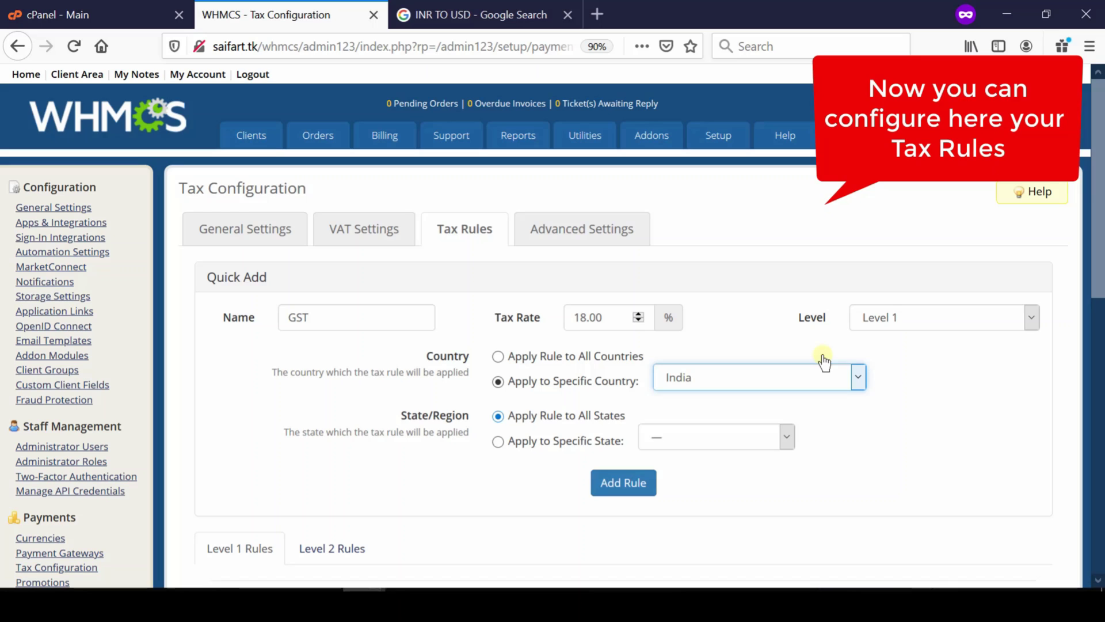
click(500, 418)
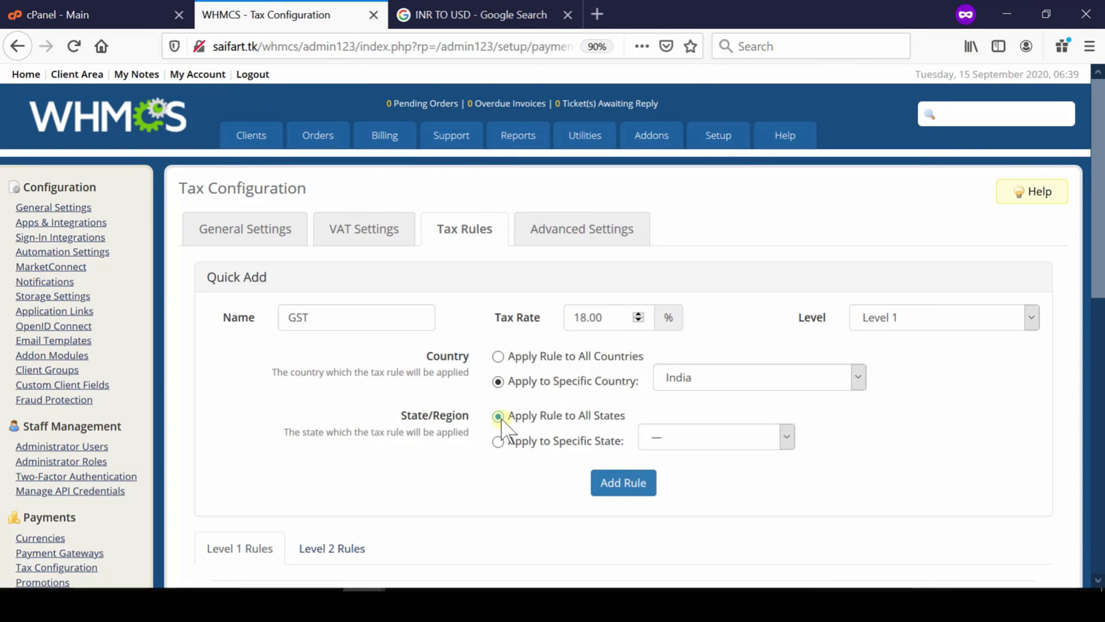
click(623, 489)
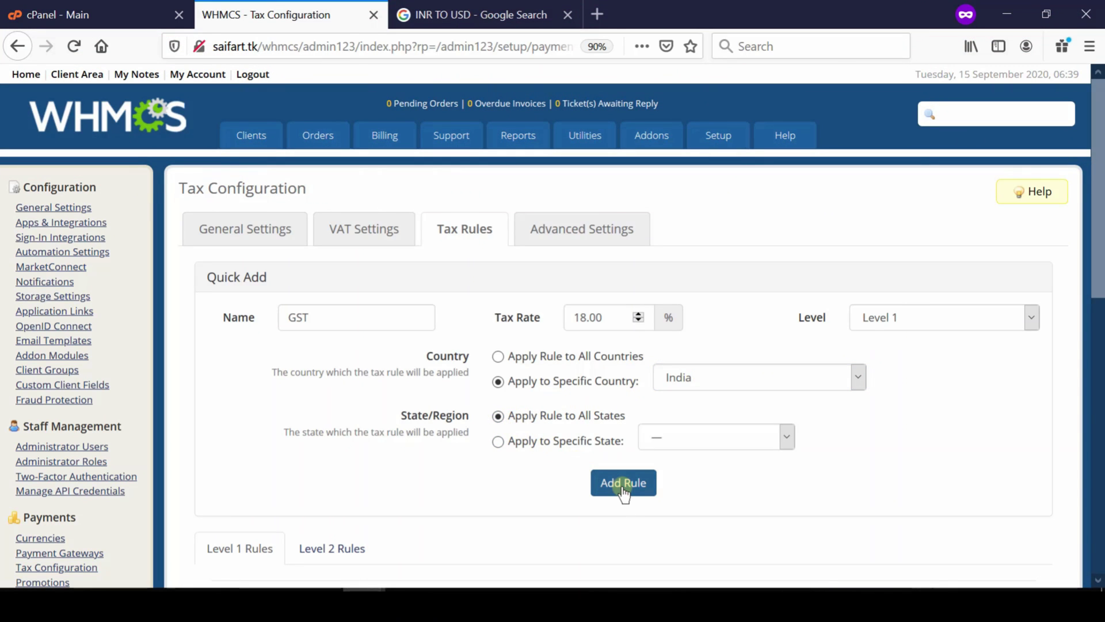
Scroll to the Level 1 Rules table showing GST for India at 18.00%
middle_click(1059, 549)
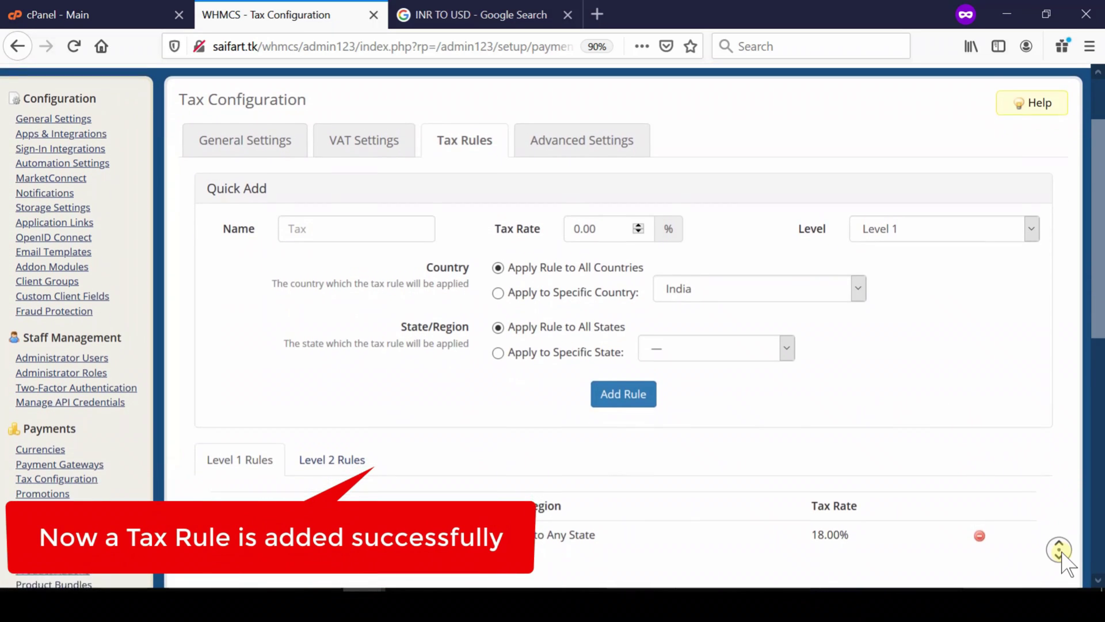
click(1063, 555)
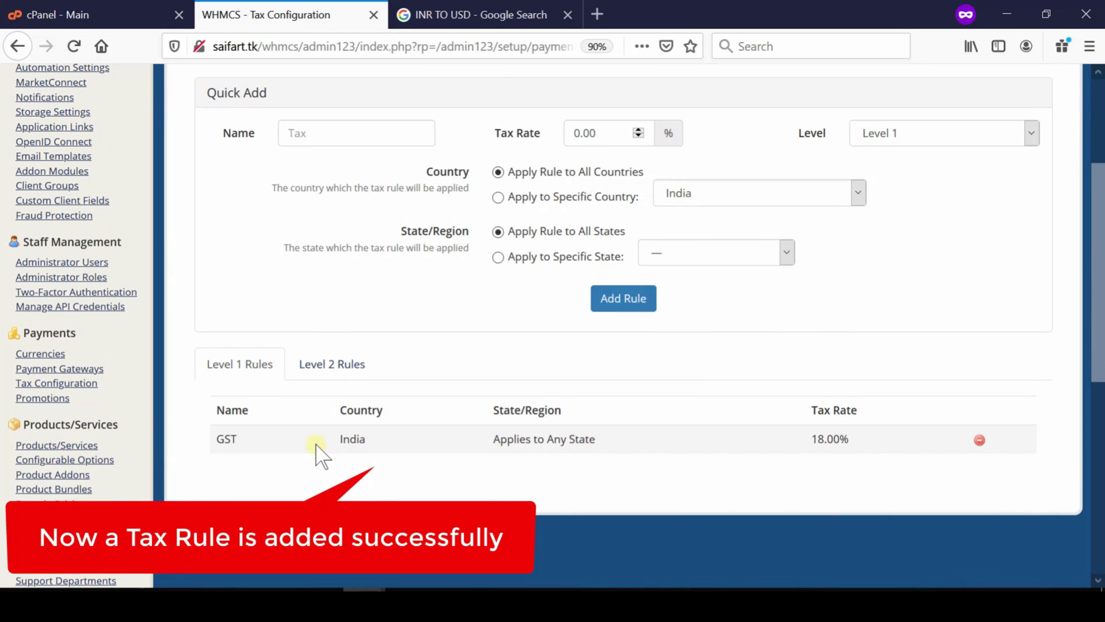